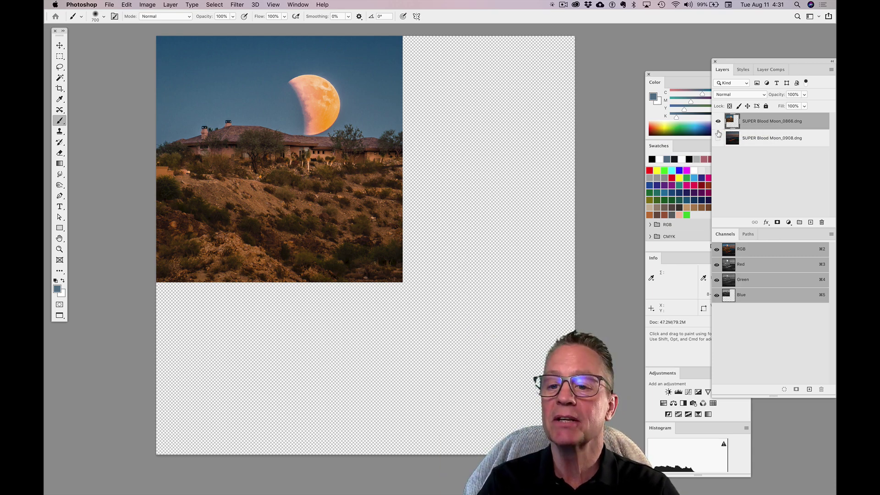
# Hide the SUPER Blood Moon_0908.dng cityscape layer so only the moon-over-house photo shows
pyautogui.keyDown('alt'); pyautogui.click(718, 139); pyautogui.keyUp('alt')
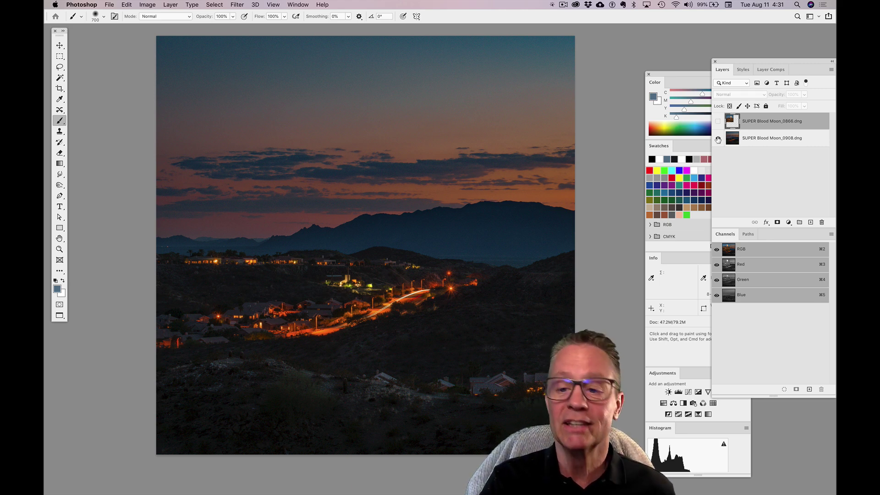
pyautogui.click(718, 122)
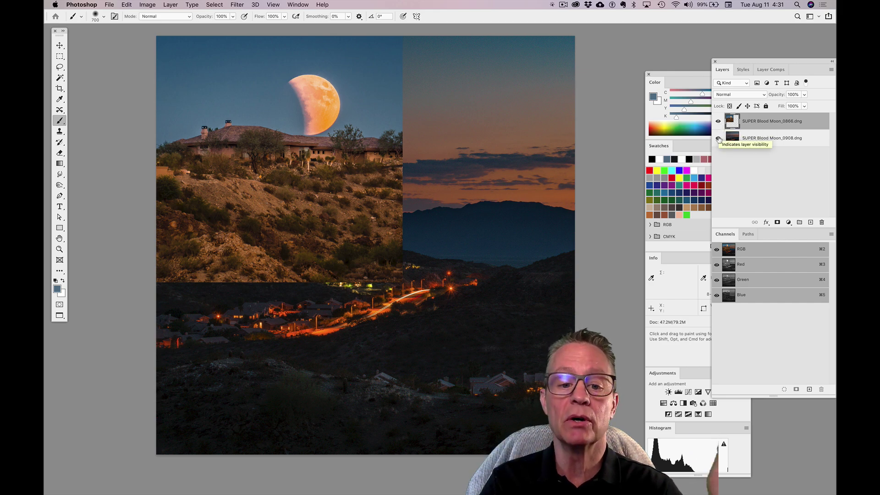
pyautogui.click(718, 138)
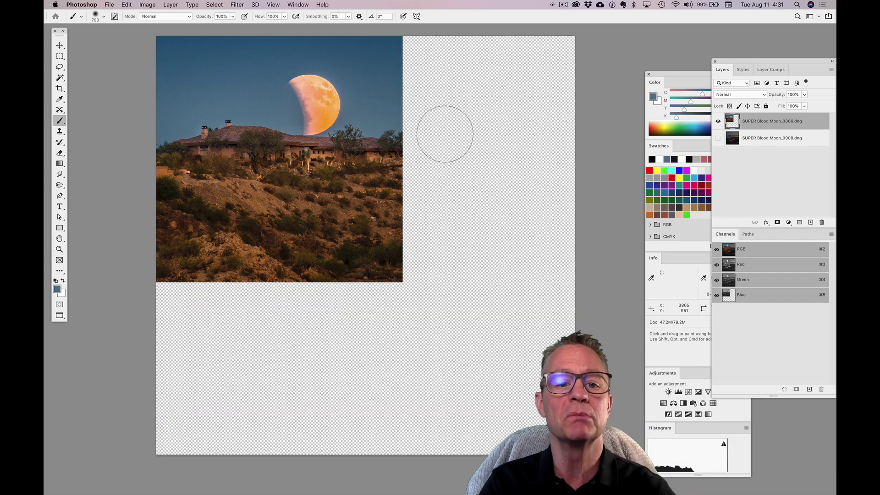
# Zoom in and pan the view until the moon and house fill the screen
pyautogui.press('super+equal')
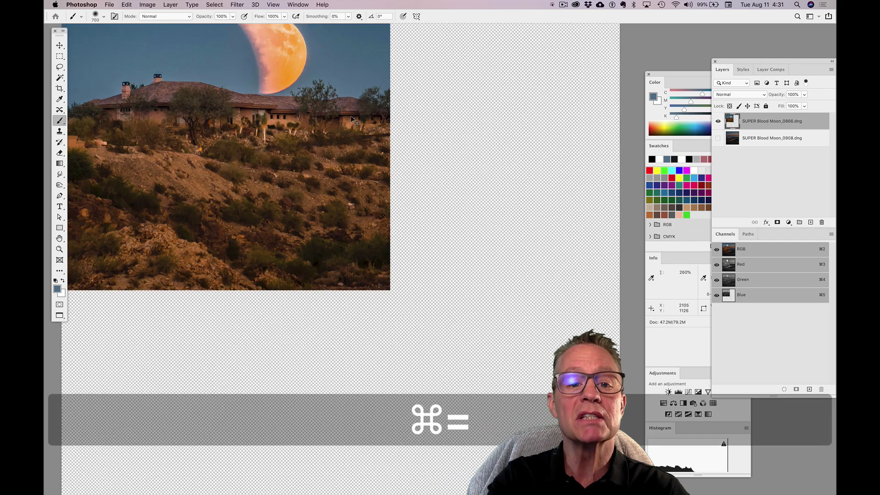
pyautogui.press('super+equal')
pyautogui.press('super+equal')
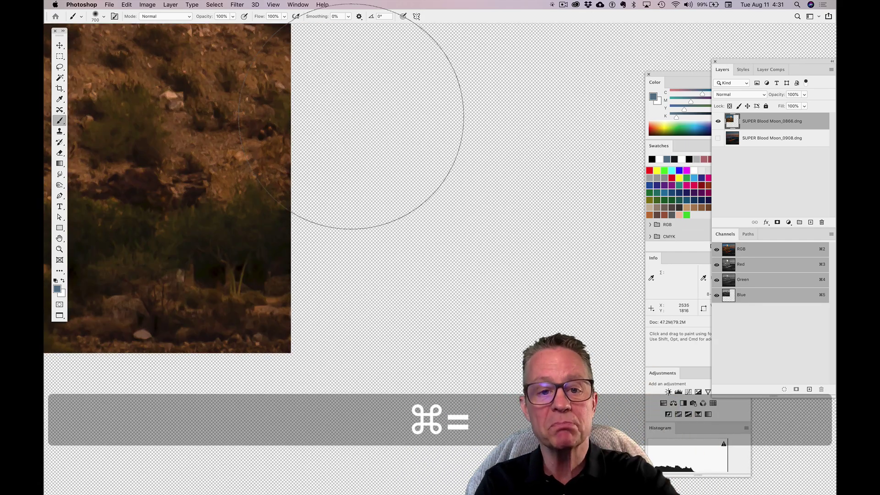
pyautogui.press('space')
pyautogui.moveTo(264, 114); pyautogui.dragTo(359, 218)
pyautogui.scroll(5, 359, 218)
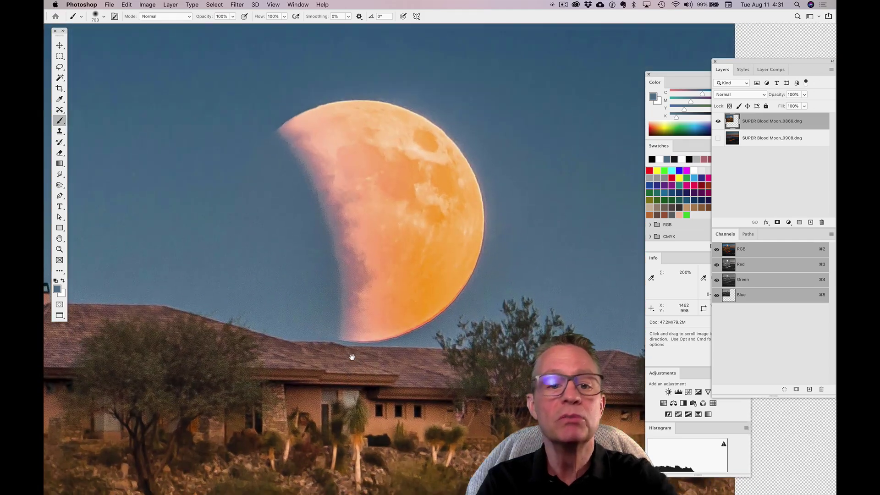
# Lasso a loose outline around the moon along the rooftop line, then invert the selection
pyautogui.click(59, 67)
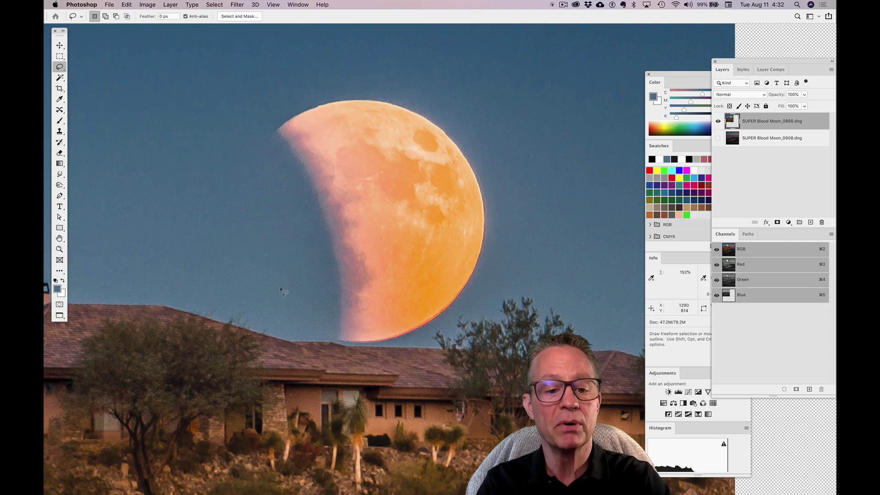
pyautogui.moveTo(266, 310)
pyautogui.mouseDown()
pyautogui.moveTo(348, 345)
pyautogui.moveTo(415, 340)
pyautogui.moveTo(499, 280)
pyautogui.moveTo(511, 171)
pyautogui.moveTo(495, 100)
pyautogui.moveTo(382, 47)
pyautogui.moveTo(298, 62)
pyautogui.moveTo(248, 103)
pyautogui.moveTo(230, 147)
pyautogui.moveTo(231, 214)
pyautogui.moveTo(252, 275)
pyautogui.mouseUp()
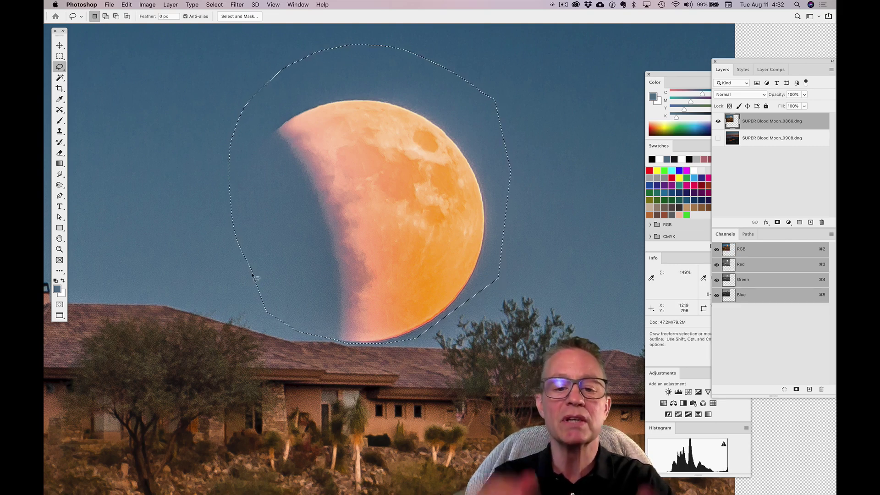
pyautogui.click(215, 5)
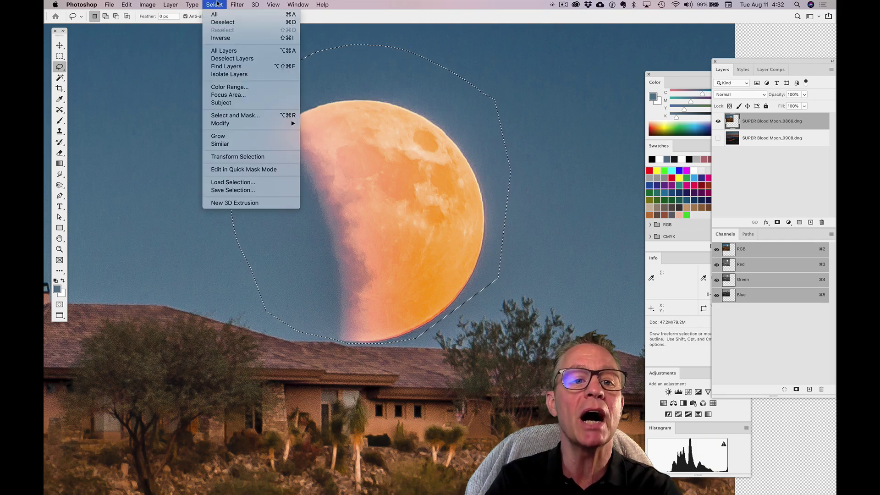
pyautogui.click(212, 39)
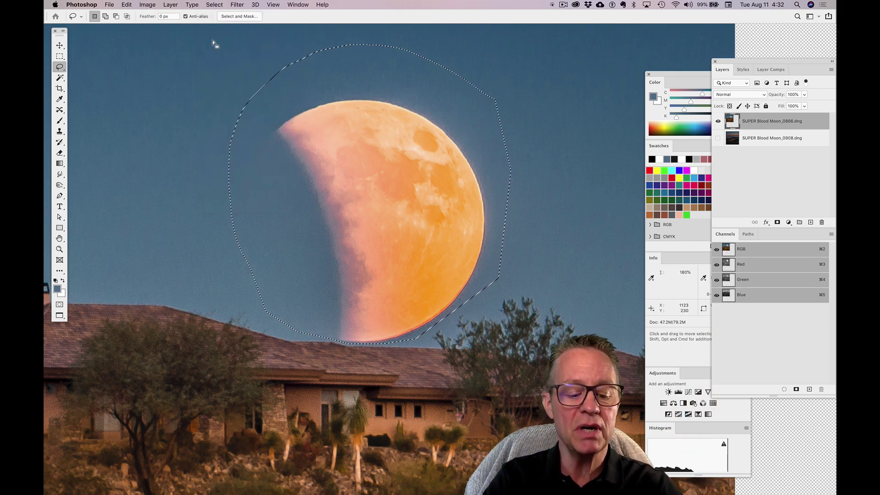
# Add a layer mask to SUPER Blood Moon_0866.dng from the moon selection, redoing it once
pyautogui.press('super+equal')
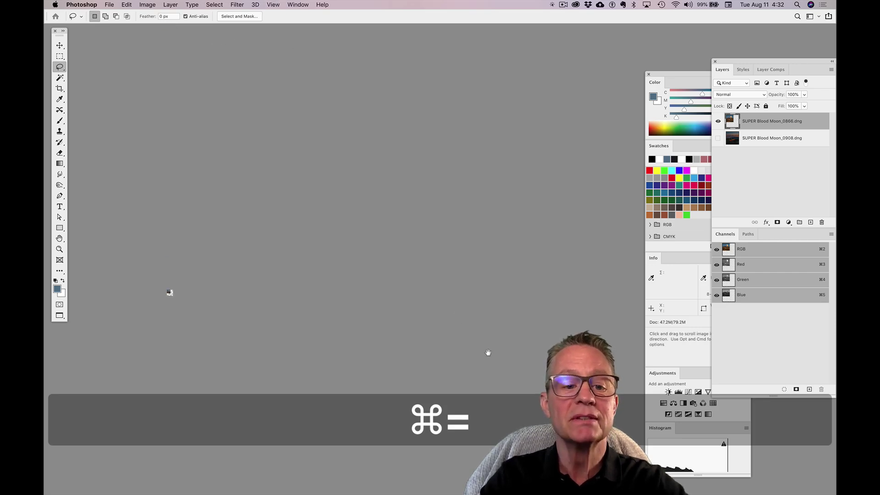
pyautogui.press('super+equal')
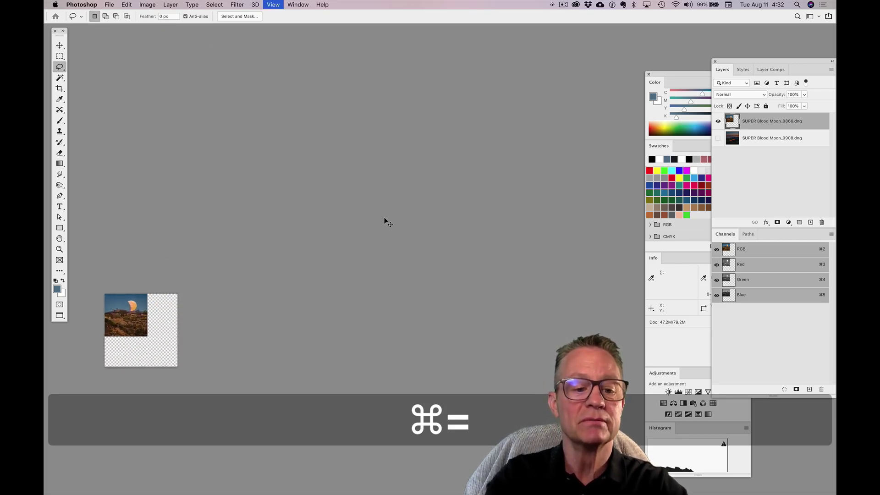
pyautogui.press('space')
pyautogui.moveTo(231, 295); pyautogui.dragTo(432, 179)
pyautogui.press('super+equal')
pyautogui.press('super+equal')
pyautogui.press('super+equal')
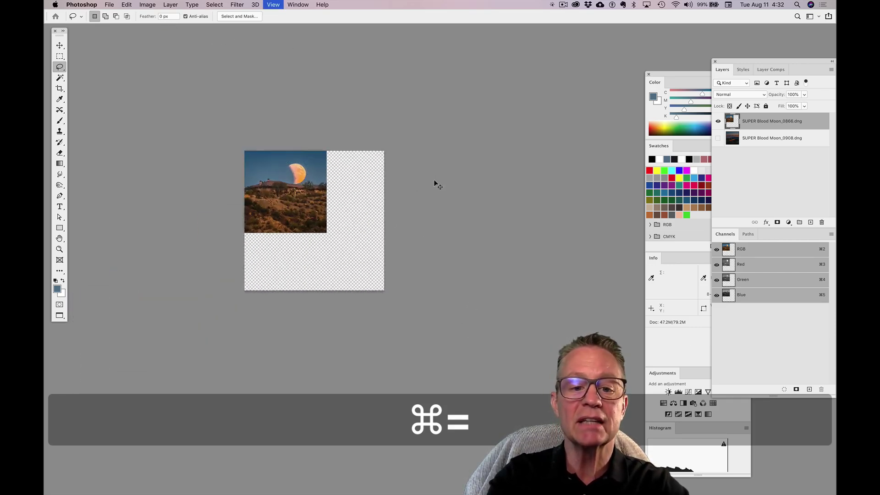
pyautogui.press('super+equal')
pyautogui.hscroll(-5, 412, 177)
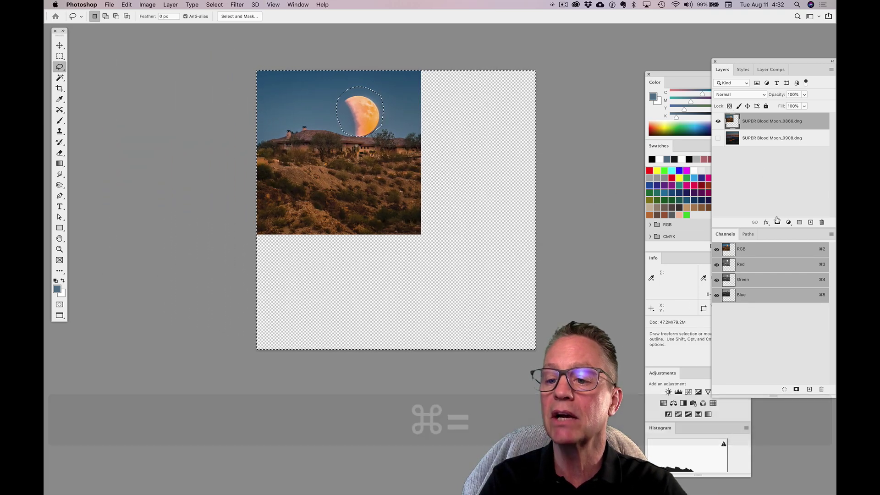
pyautogui.keyDown('alt'); pyautogui.click(777, 222); pyautogui.keyUp('alt')
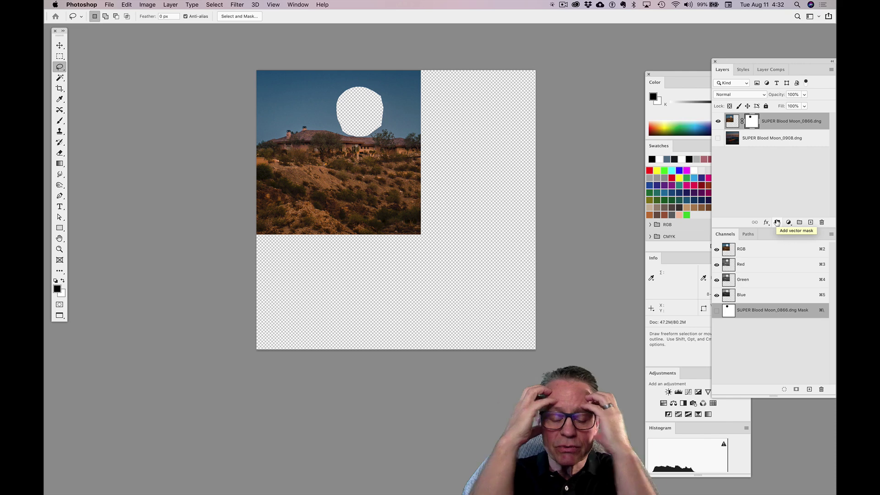
pyautogui.press('super+z')
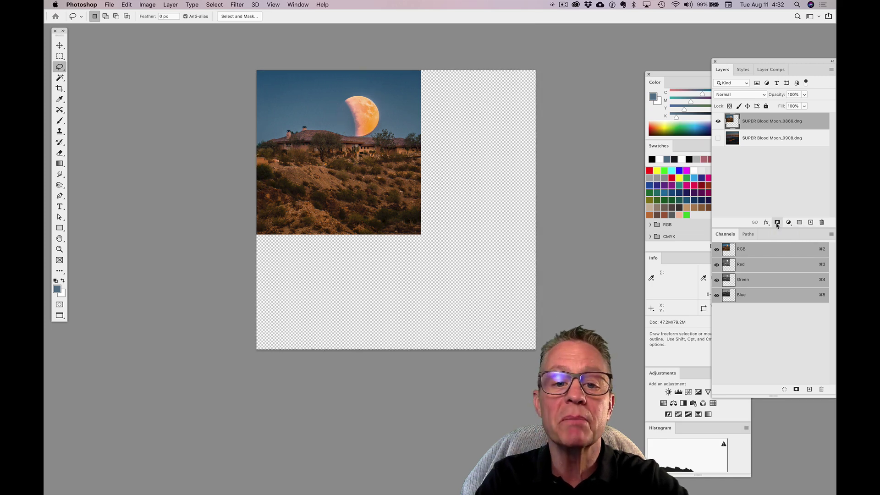
pyautogui.click(777, 223)
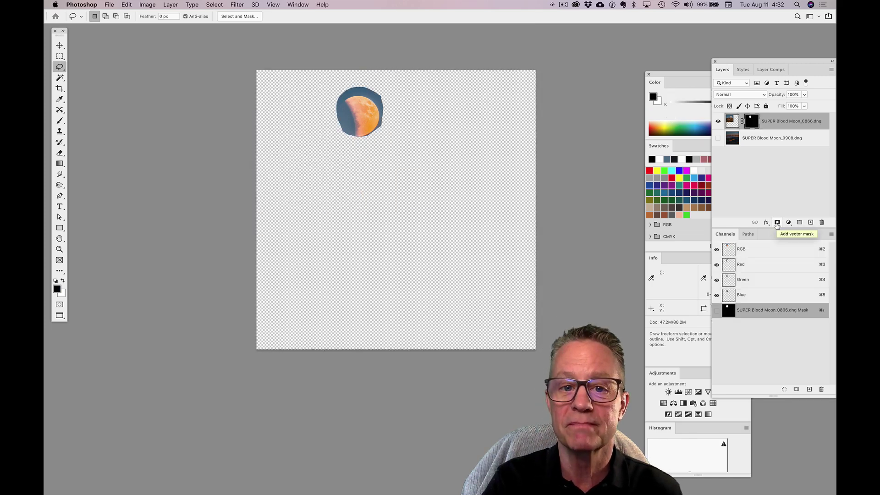
# Show the cityscape beneath, set the moon layer to Lighter Color, and bring up Levels
pyautogui.click(718, 138)
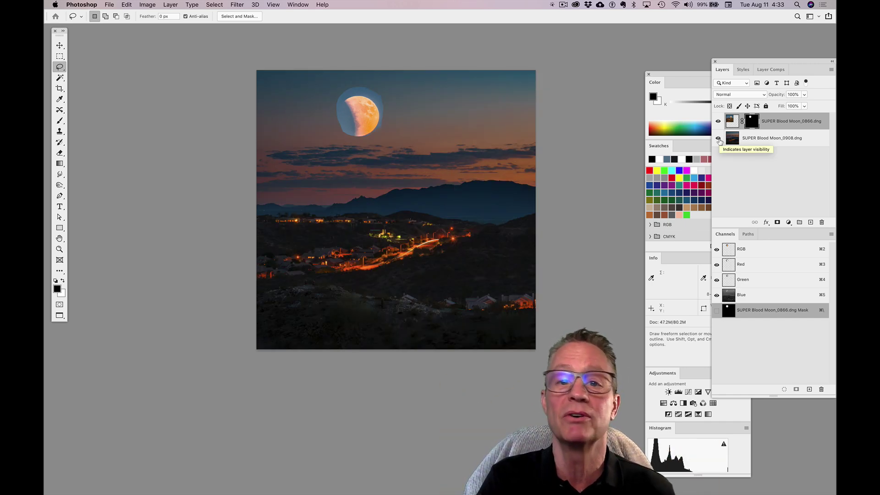
pyautogui.click(732, 121)
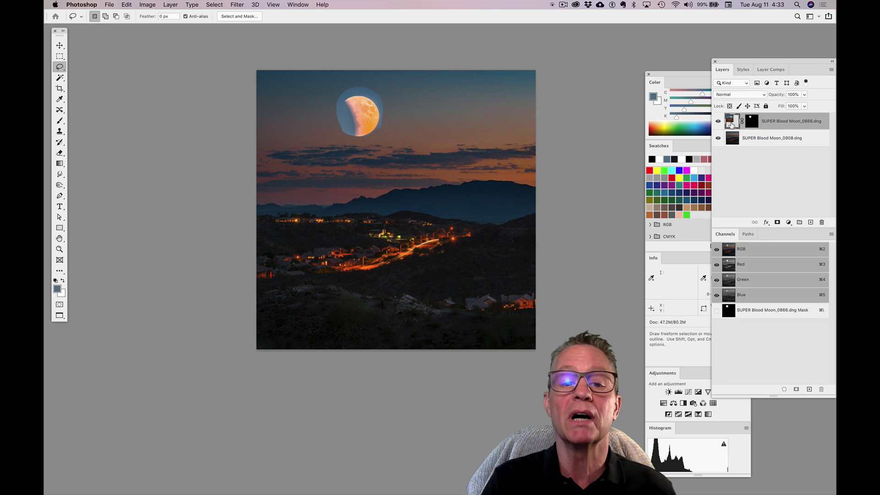
pyautogui.click(737, 94)
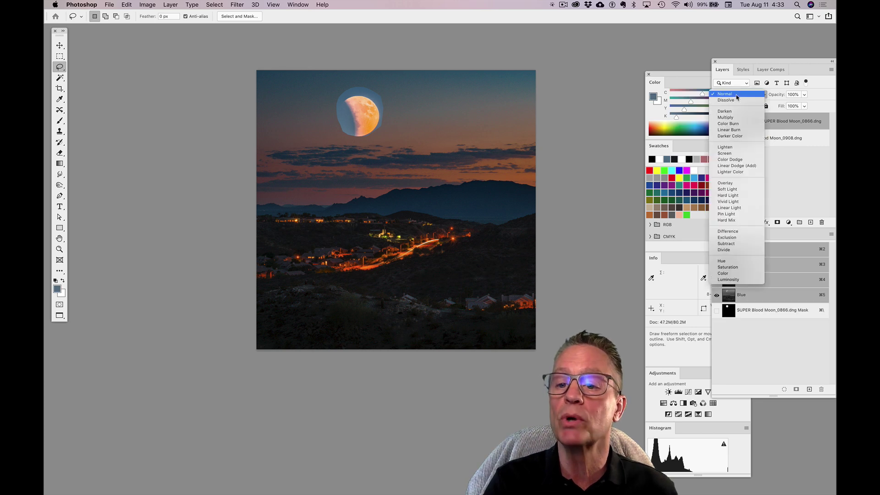
pyautogui.click(730, 173)
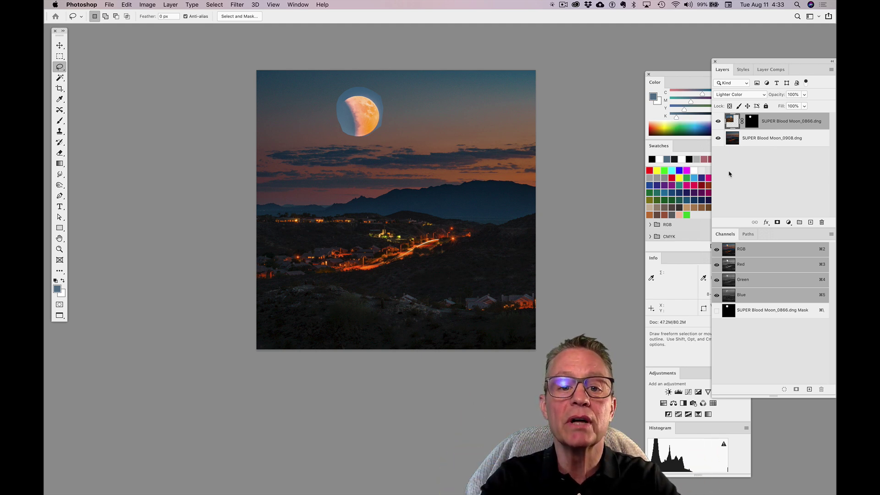
pyautogui.press('super+l')
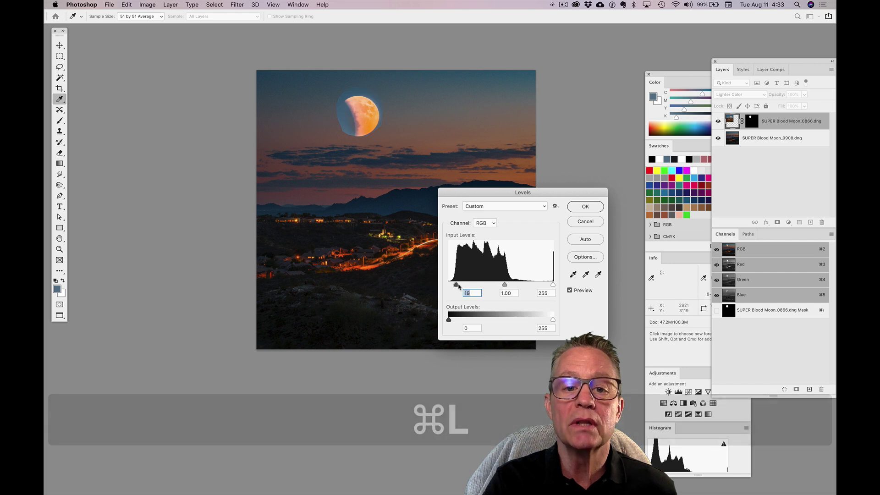
# Apply Levels to the moon layer with the black input raised to 77
pyautogui.moveTo(449, 285); pyautogui.dragTo(481, 284)
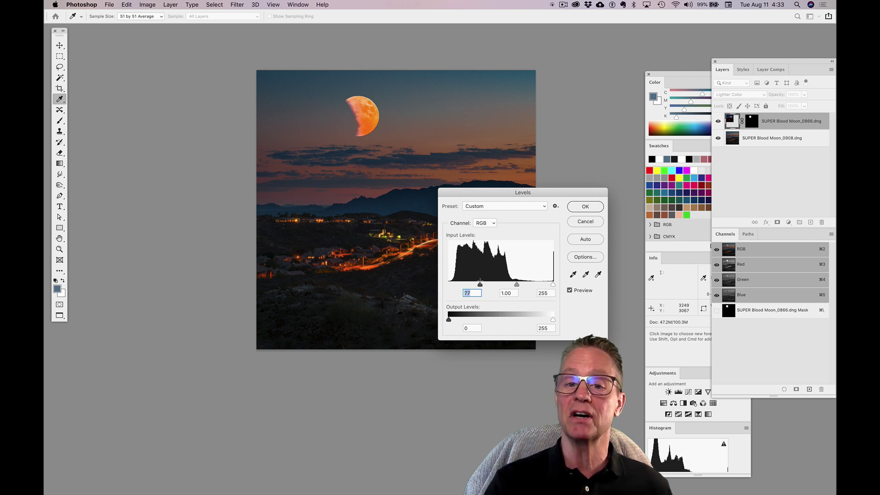
pyautogui.click(582, 210)
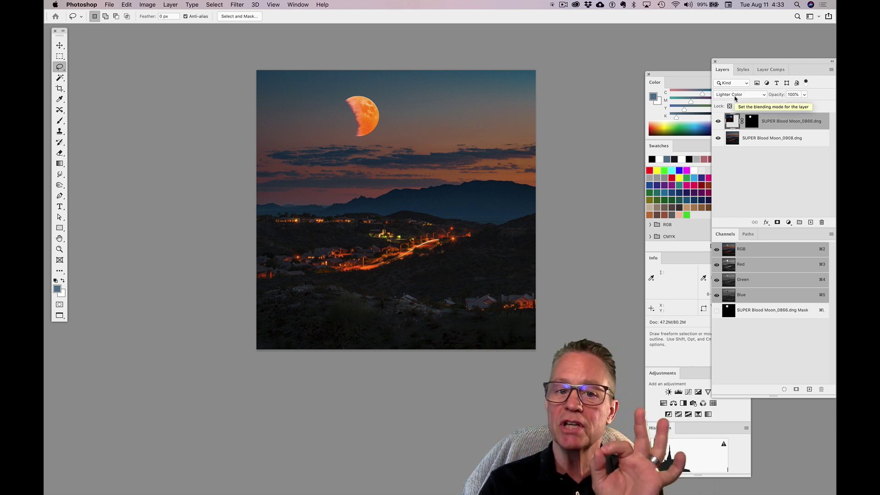
# Drag the moon right to sit above the clouds over the mountains, then deselect the layer
pyautogui.click(59, 45)
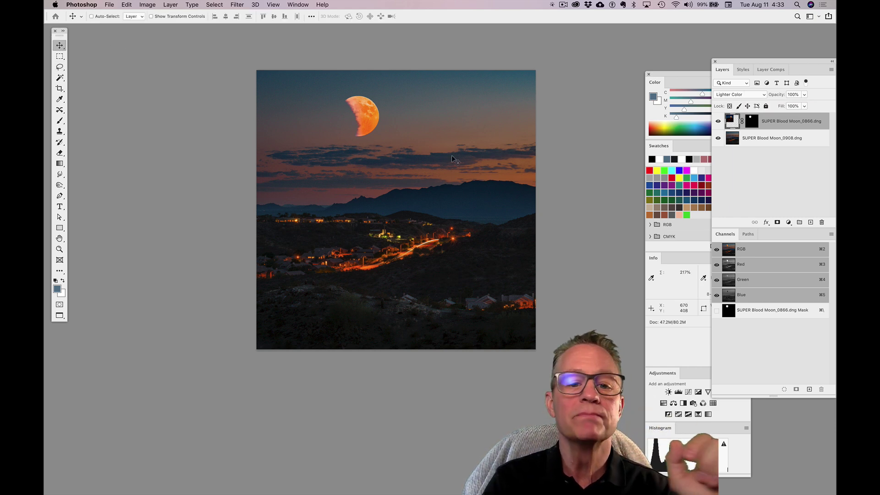
pyautogui.moveTo(362, 115); pyautogui.dragTo(505, 160)
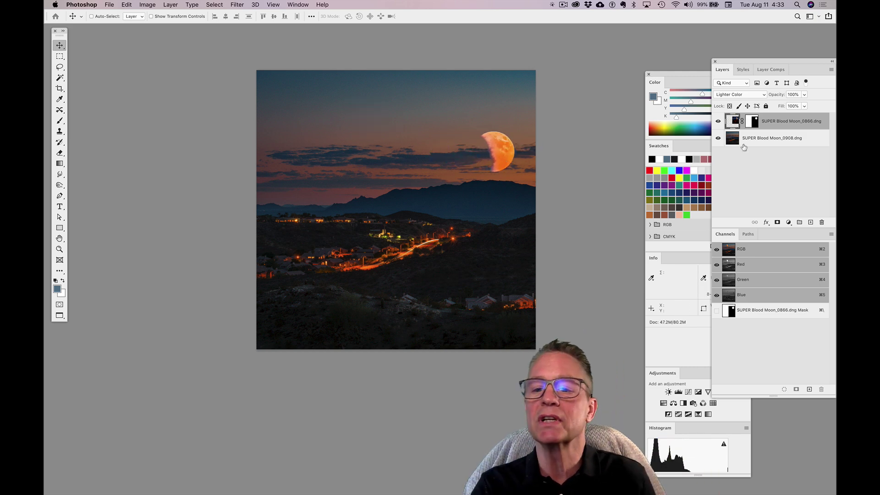
pyautogui.click(747, 159)
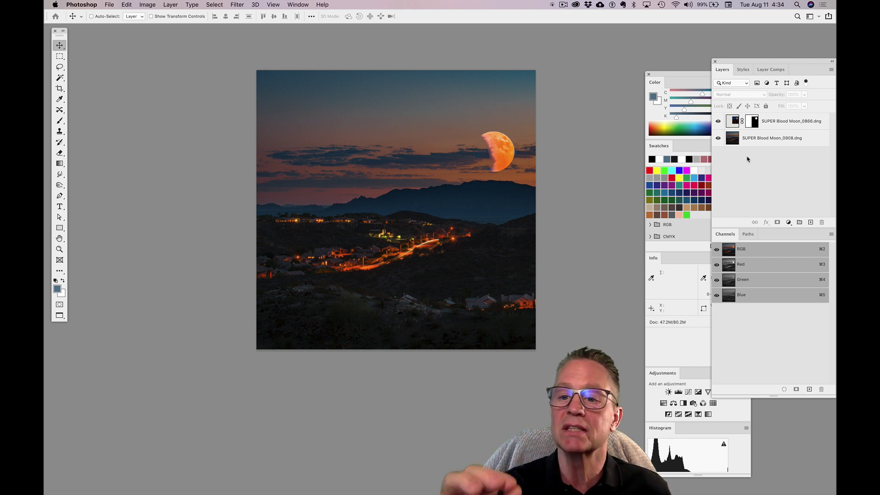
# Select the moon layer and view its Blending Options without changing anything
pyautogui.click(792, 129)
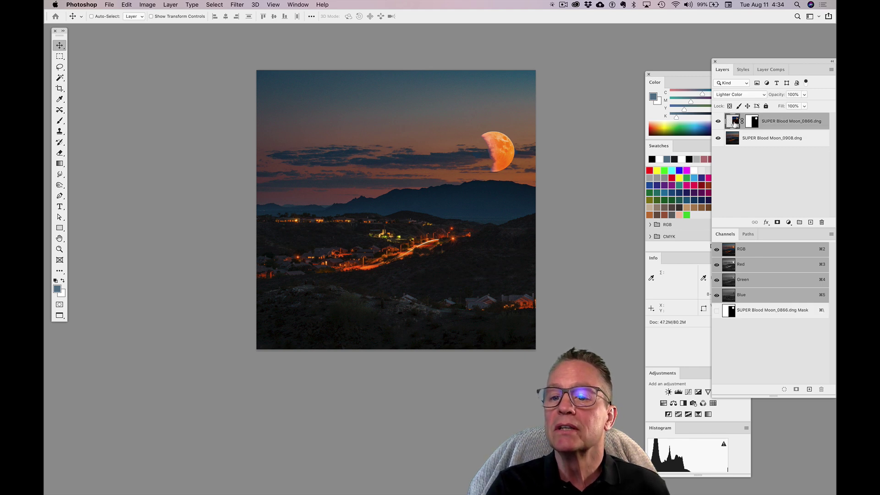
pyautogui.doubleClick(731, 123)
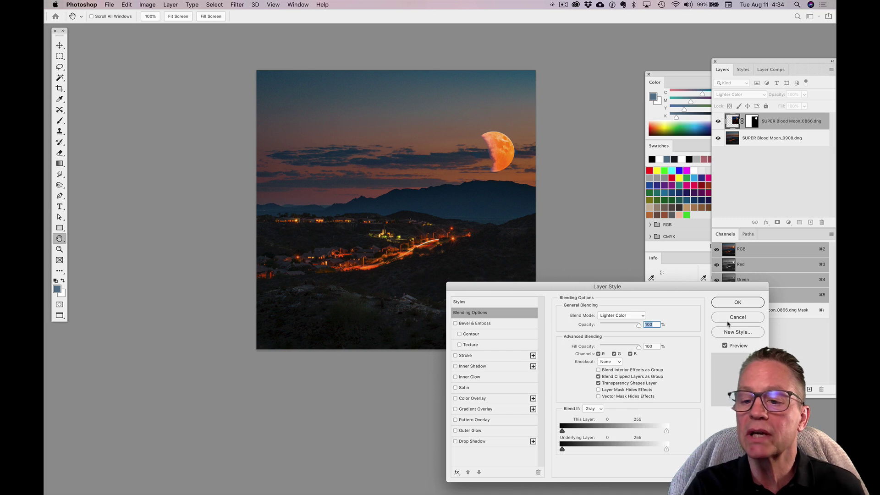
pyautogui.click(731, 316)
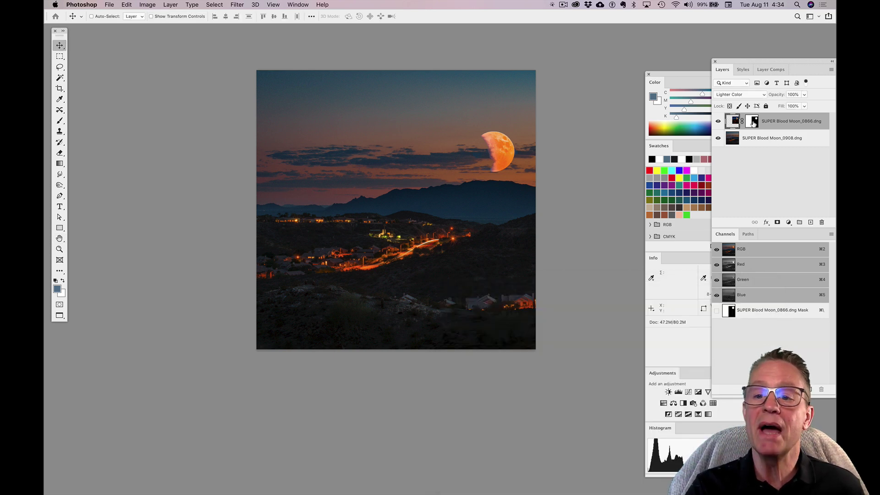
# Open the moon mask's Properties panel and shift the panel group slightly left
pyautogui.click(753, 122)
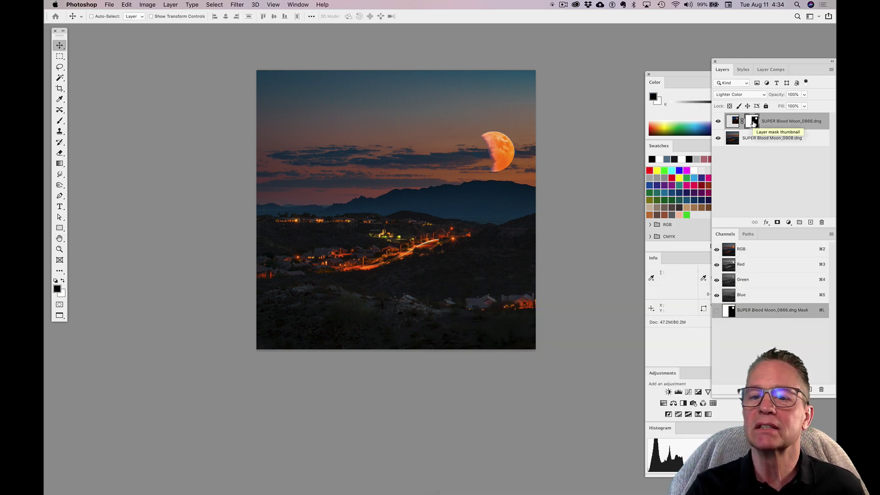
pyautogui.doubleClick(753, 123)
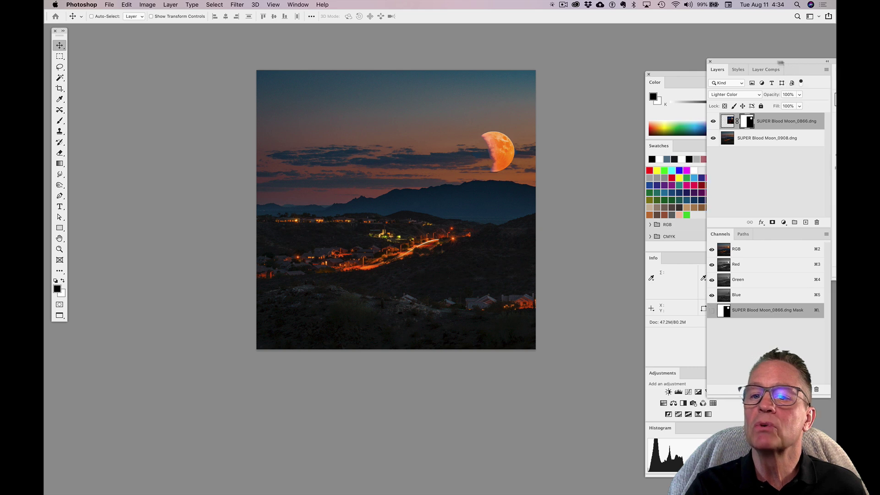
pyautogui.moveTo(721, 64); pyautogui.dragTo(703, 68)
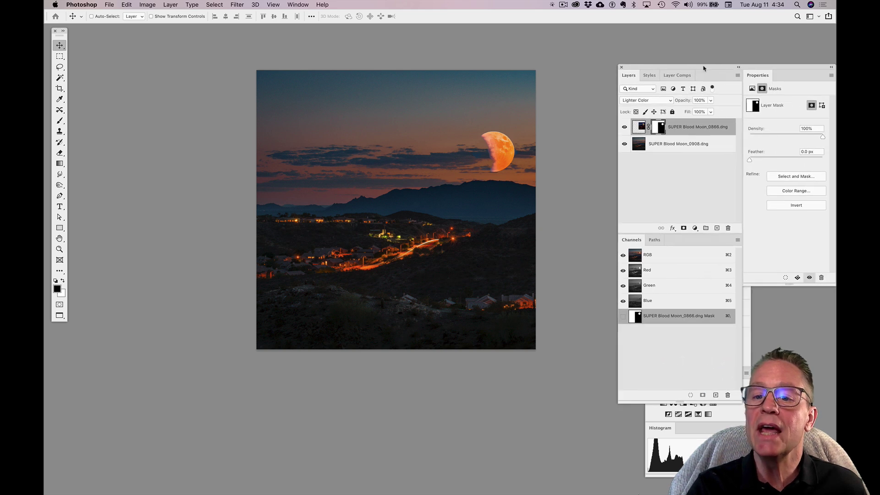
# Retarget the moon layer's image and cancel out of its Layer Style dialog again
pyautogui.doubleClick(692, 126)
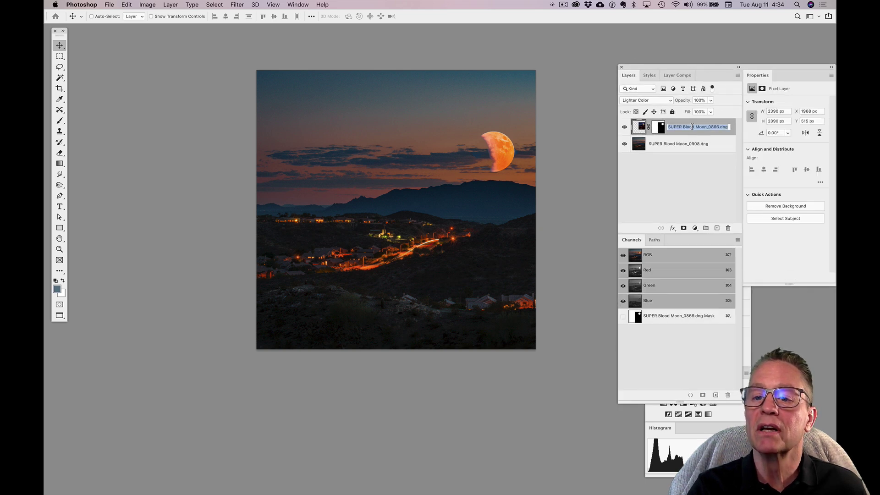
pyautogui.click(733, 131)
pyautogui.doubleClick(732, 131)
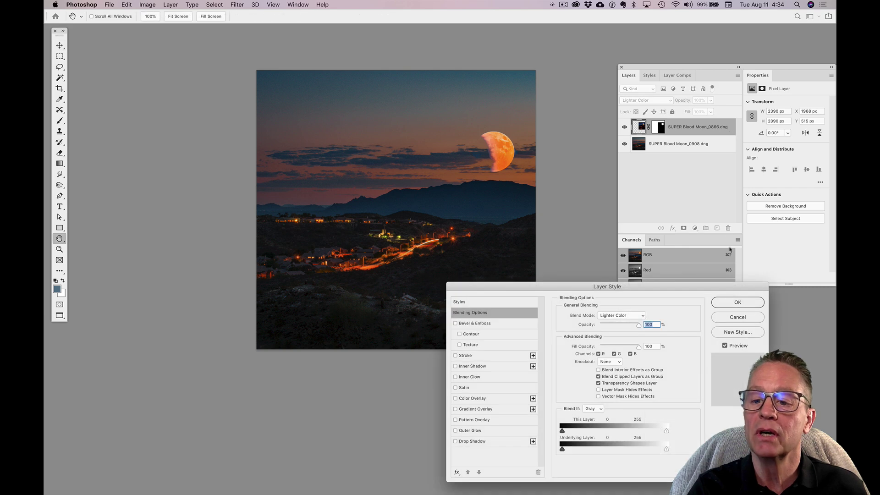
pyautogui.click(730, 317)
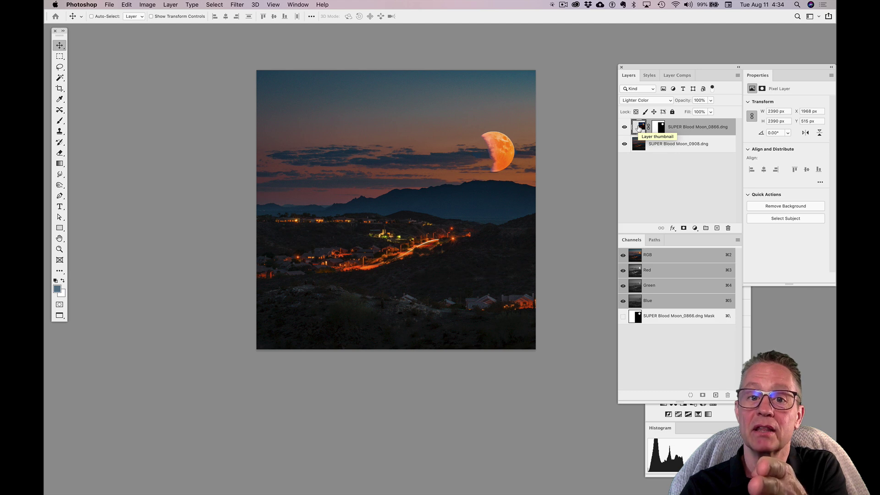
# Open the moon layer's Layer Style Blending Options and leave Blend If on Gray
pyautogui.doubleClick(639, 128)
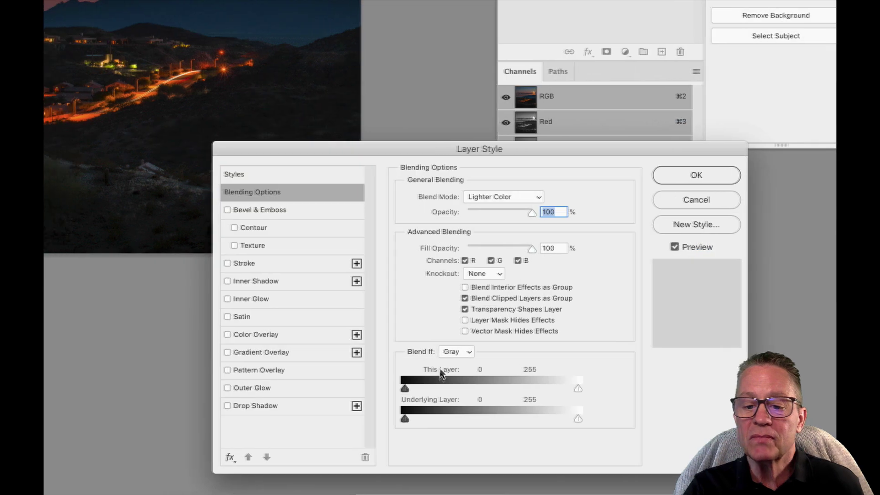
pyautogui.click(440, 352)
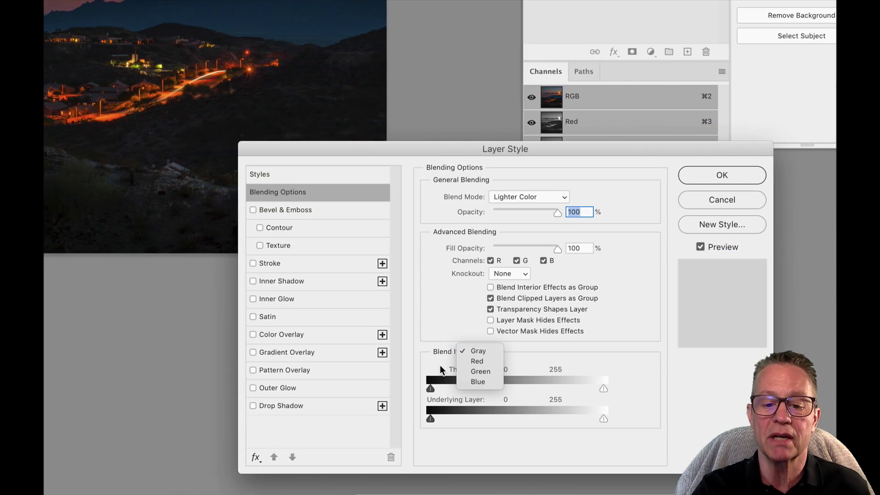
pyautogui.click(440, 364)
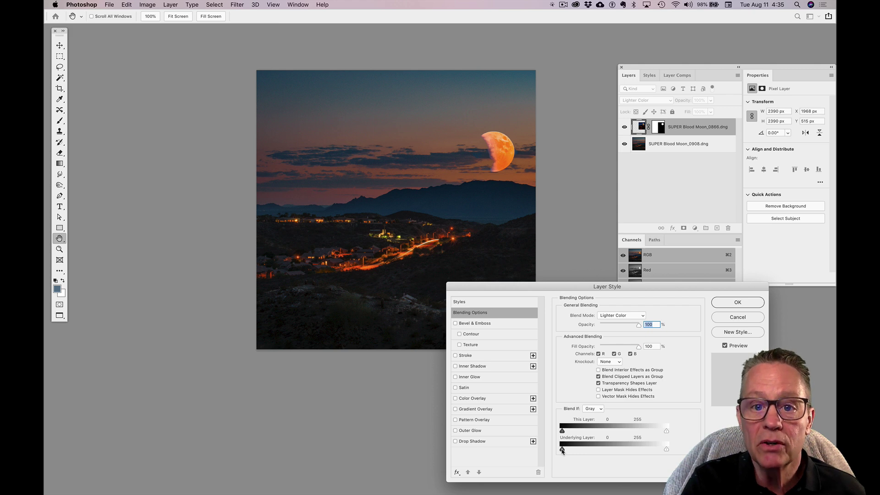
# Split the Underlying Layer black slider to 71/120 so clouds show through the lower moon
pyautogui.moveTo(562, 450); pyautogui.dragTo(594, 450)
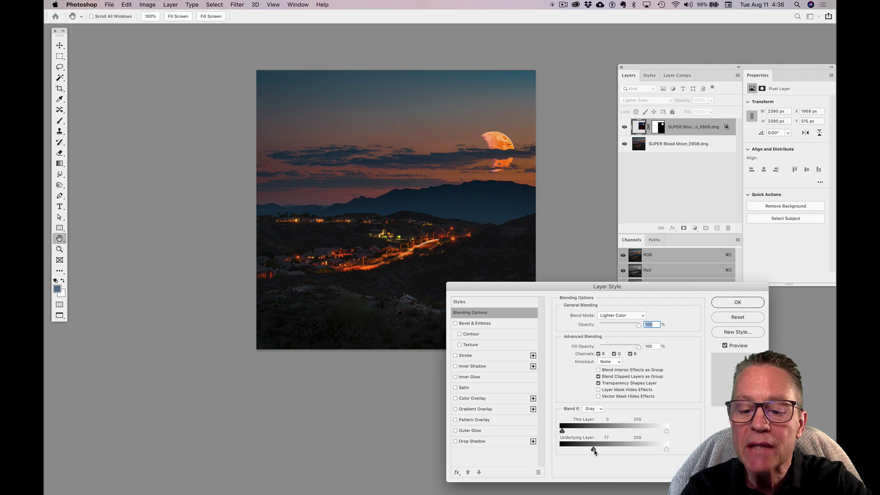
pyautogui.moveTo(594, 450)
pyautogui.mouseDown()
pyautogui.moveTo(619, 452)
pyautogui.moveTo(577, 451)
pyautogui.moveTo(591, 450)
pyautogui.mouseUp()
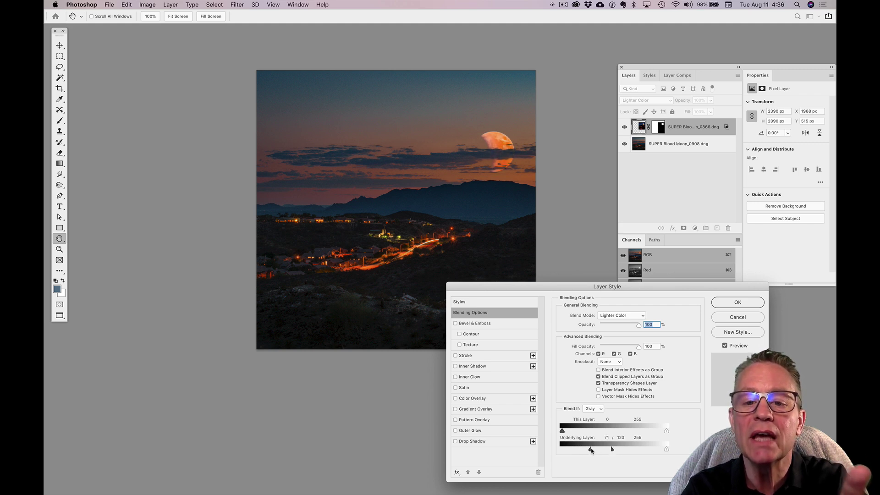
# Confirm the Layer Style dialog to commit the 71/120 Blend If split
pyautogui.click(738, 303)
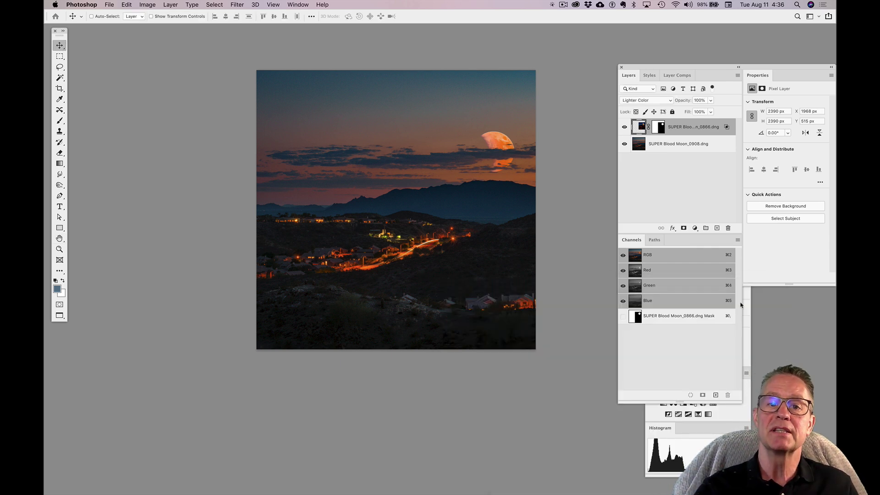